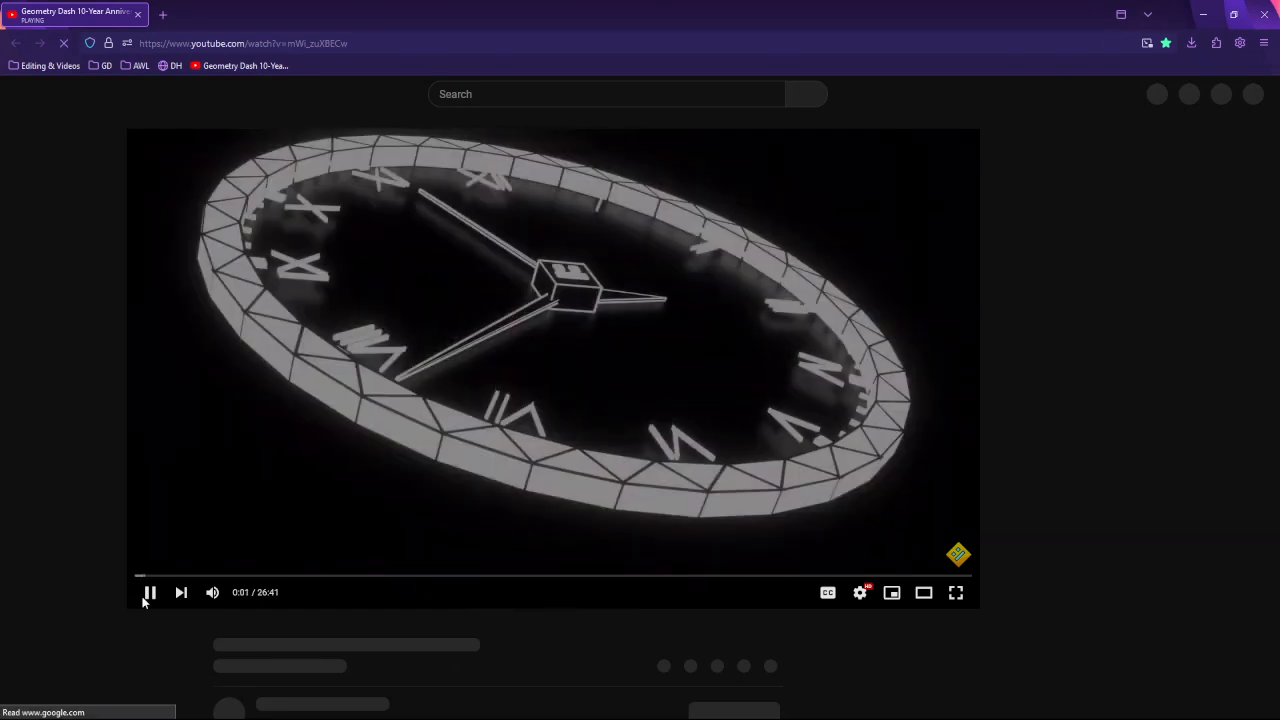
{"action": "left_click", "coordinate": [955, 592]}
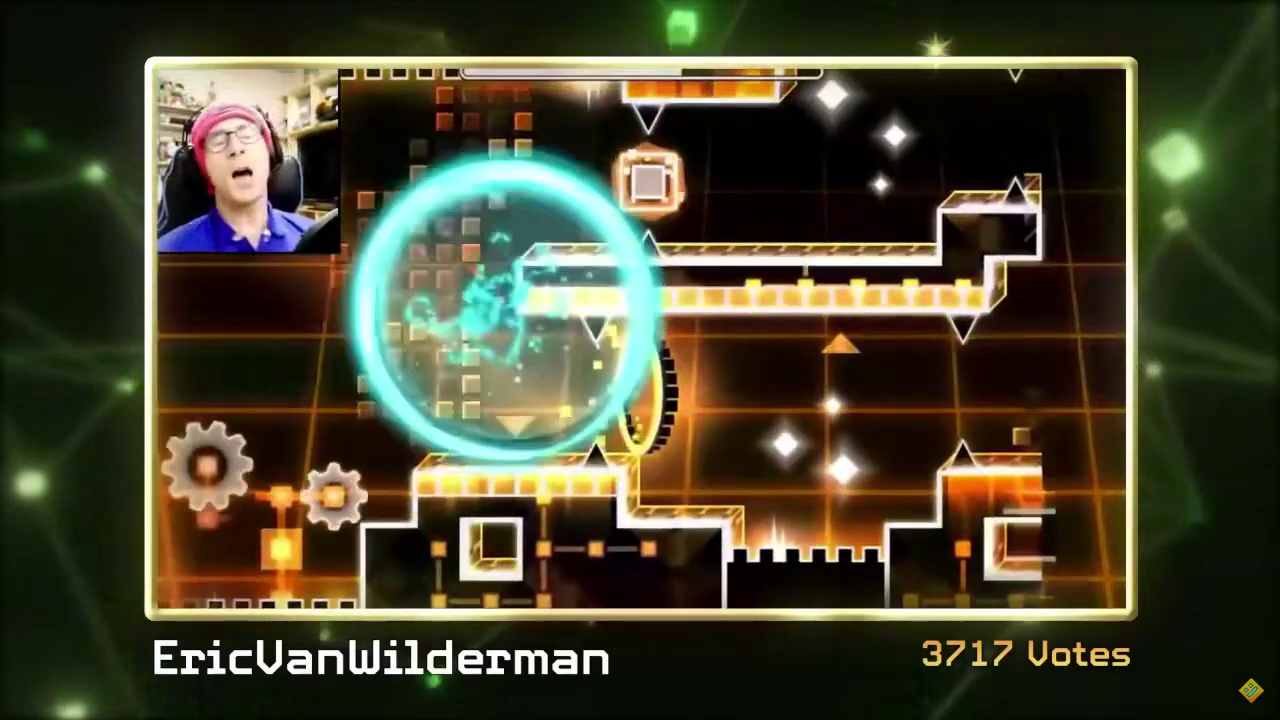
{"action": "left_click", "coordinate": [666, 359]}
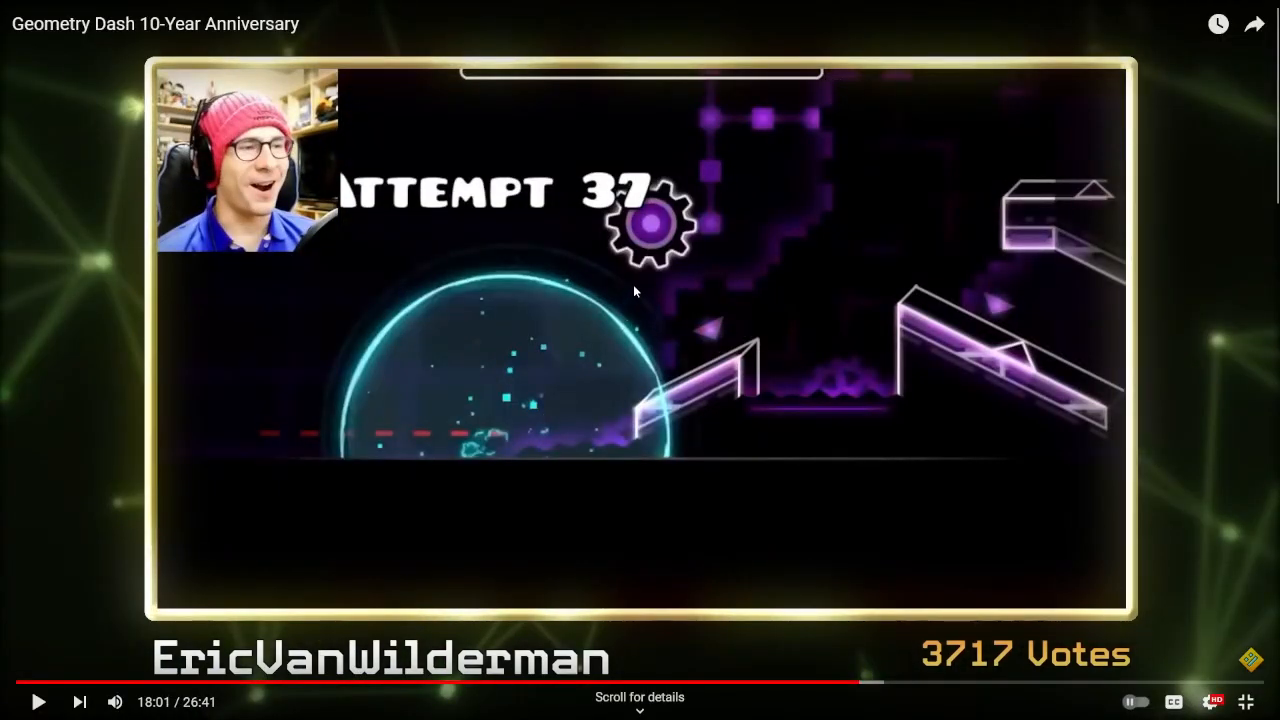